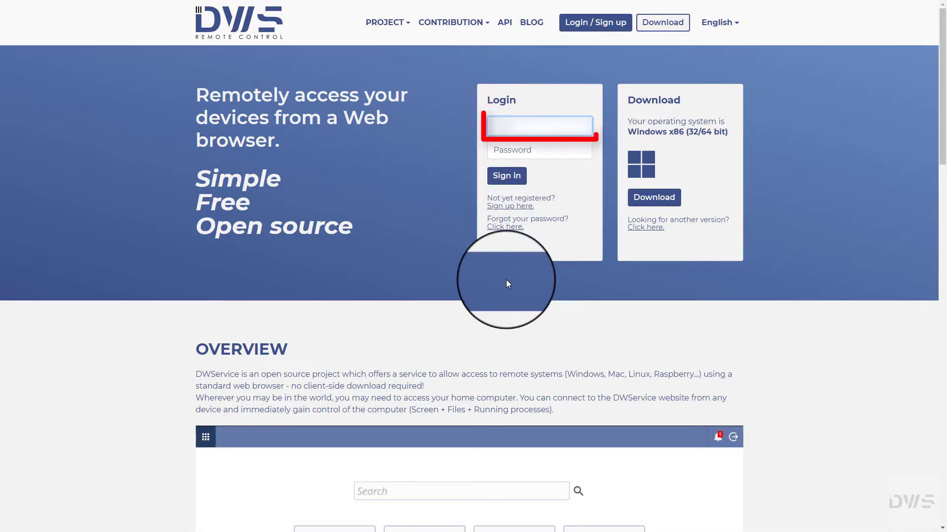
- Sign in to DWService with the account's e-mail address and password
type("@gmail.com")
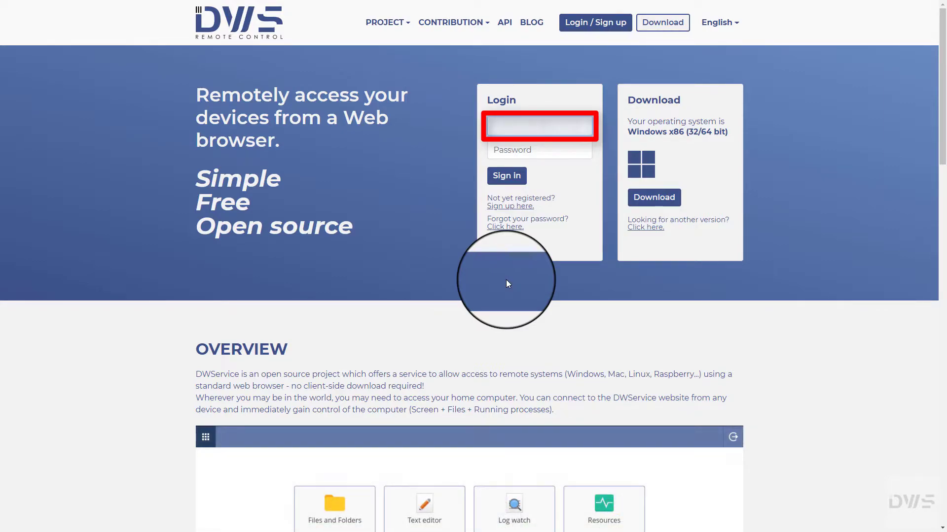
key("Tab")
type("***************")
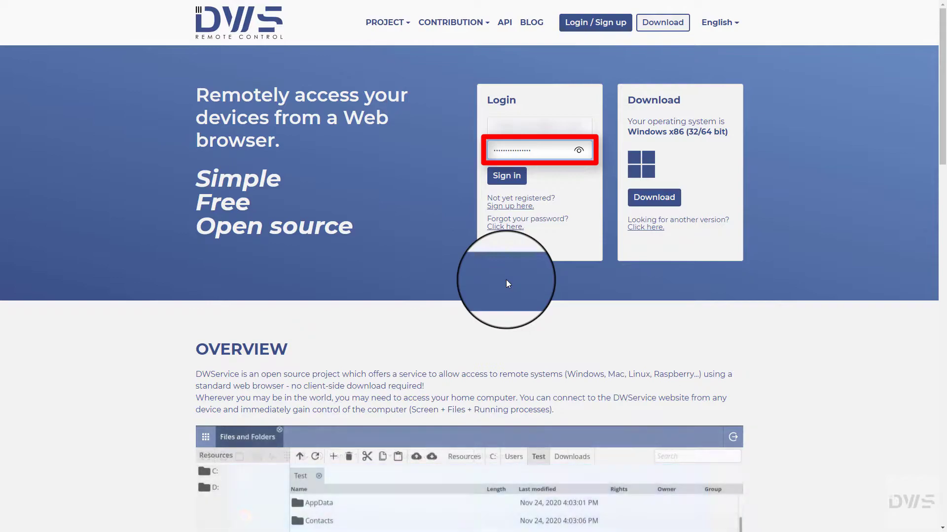
type("**")
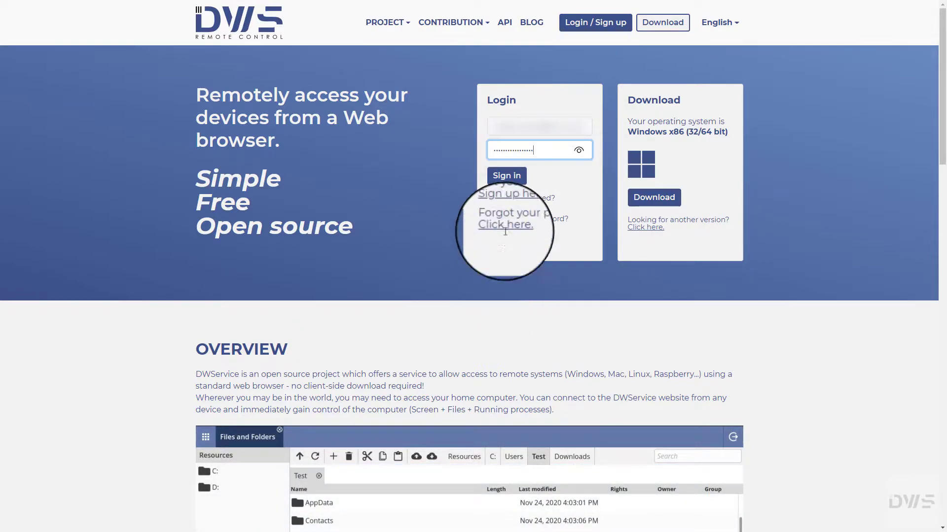
left_click(504, 186)
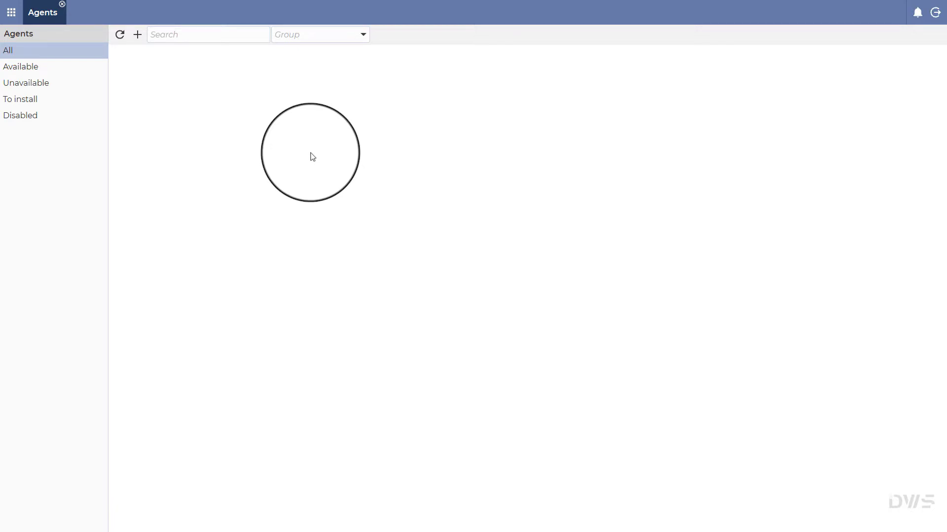
- Add agent TestPC to the My devices group with description 'This is a test PC.'
left_click(7, 52)
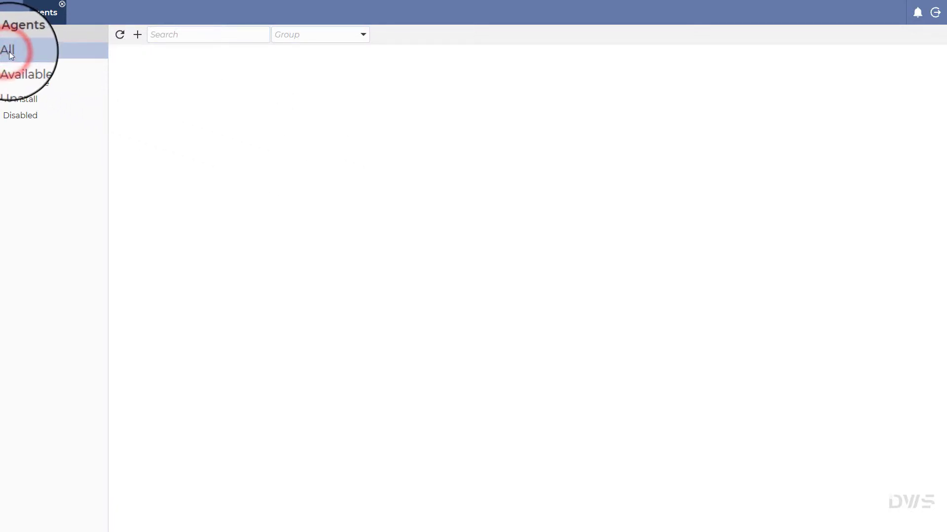
left_click(137, 37)
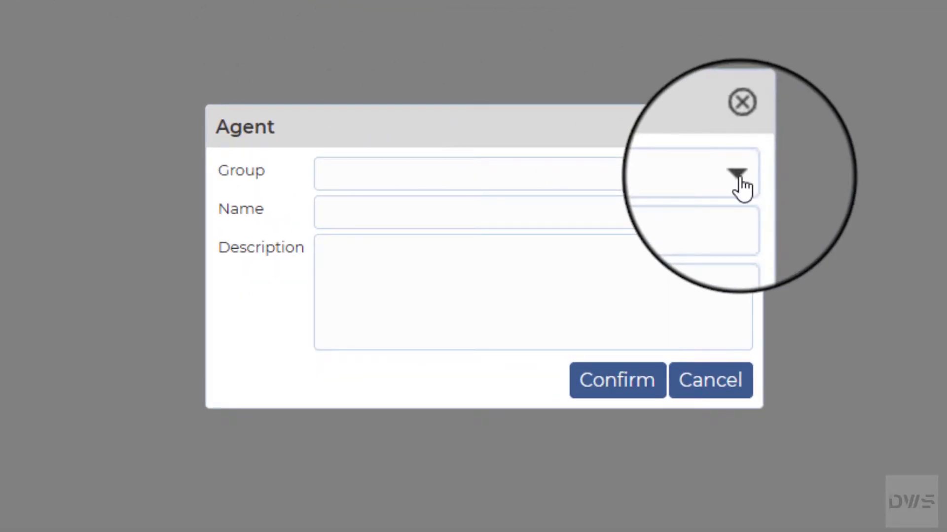
left_click(739, 177)
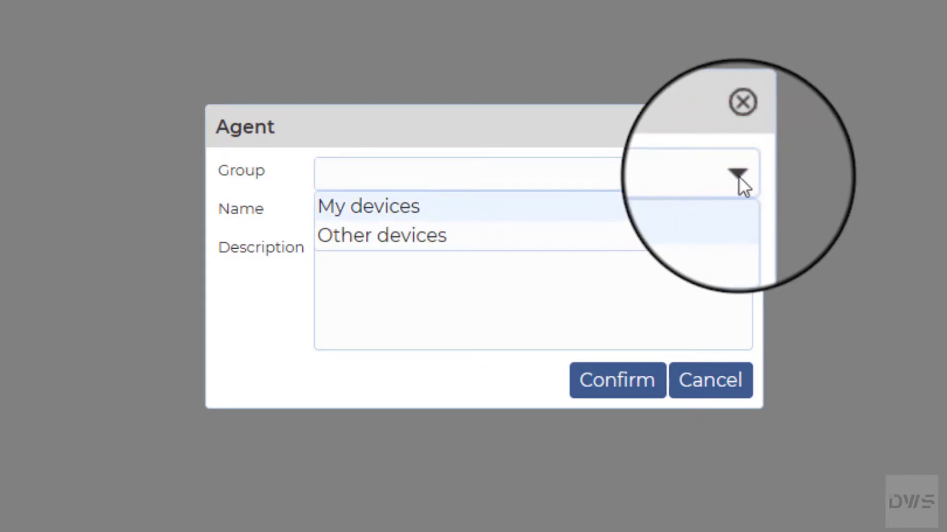
left_click(383, 213)
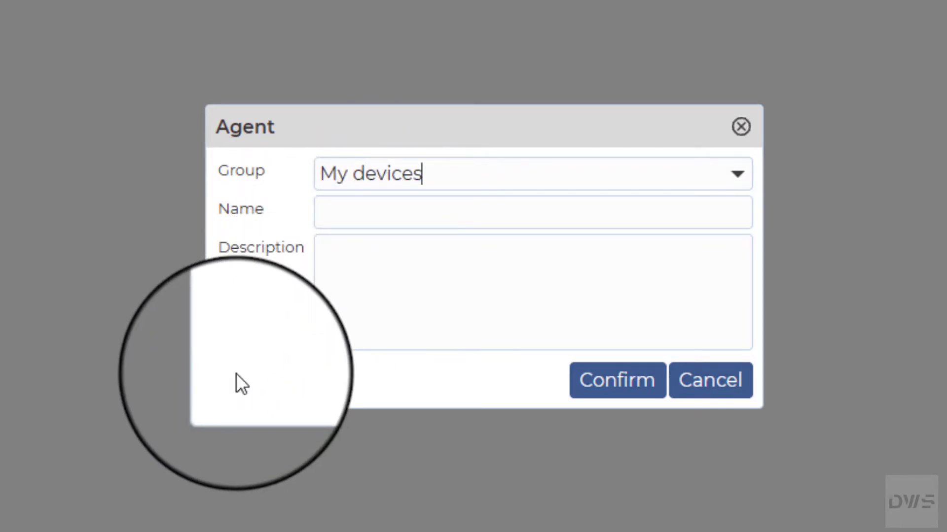
key("Tab")
type("TestPC")
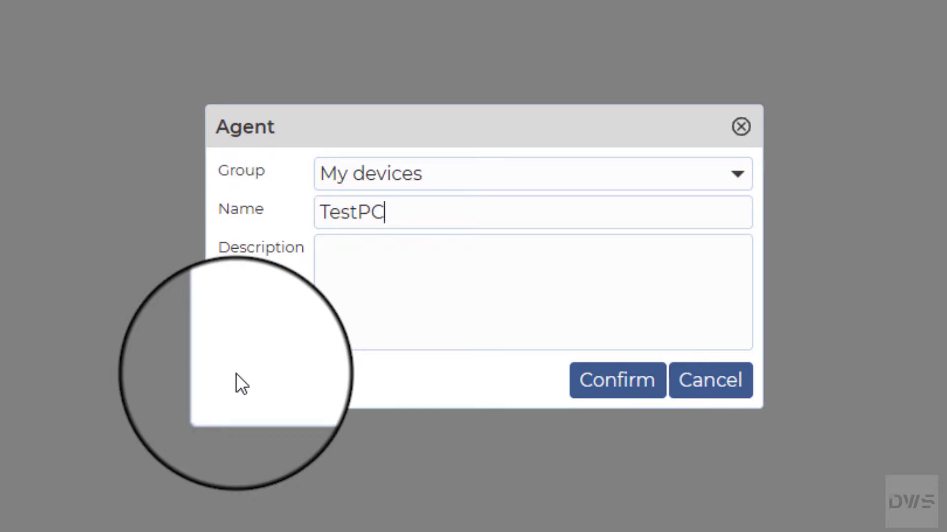
key("Tab")
type("This is ")
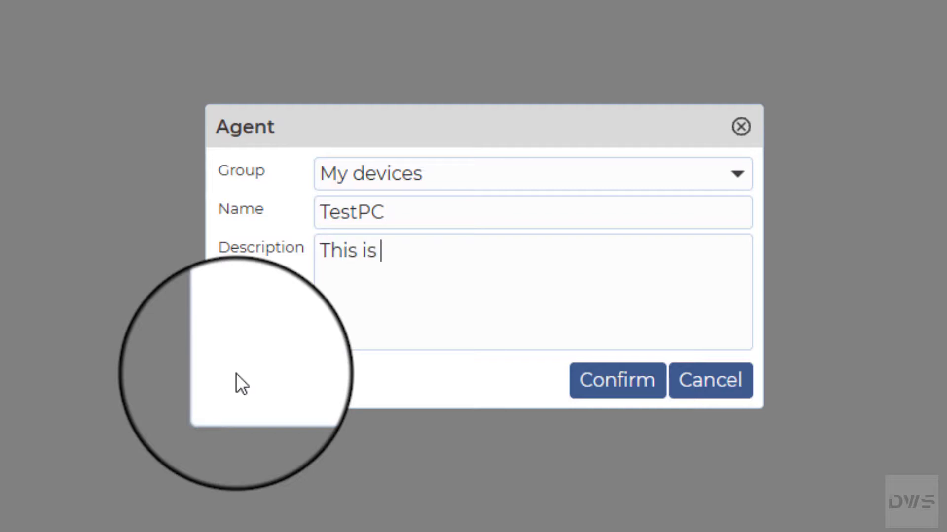
type("a test PC")
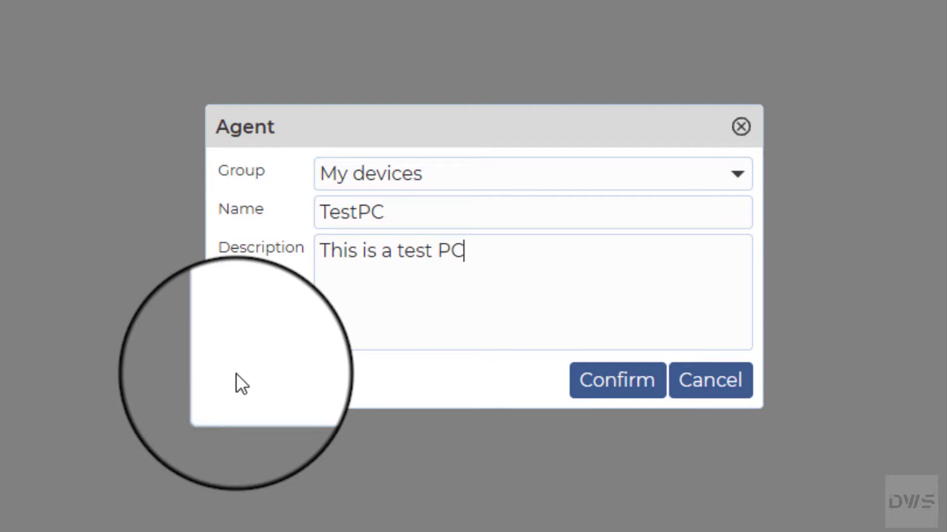
type(".")
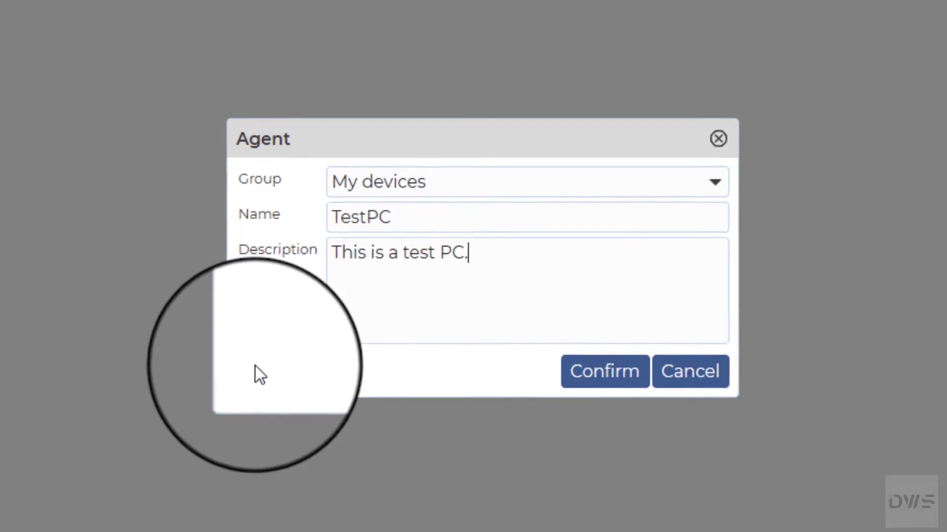
left_click(603, 370)
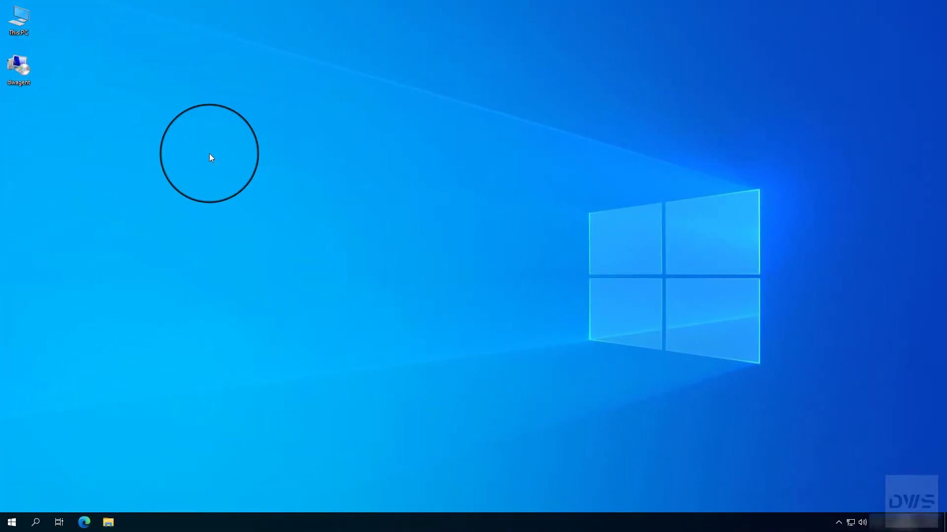
- Run the dwagent installer, approve UAC, and install to C:\Program Files\DWAgent
double_click(18, 68)
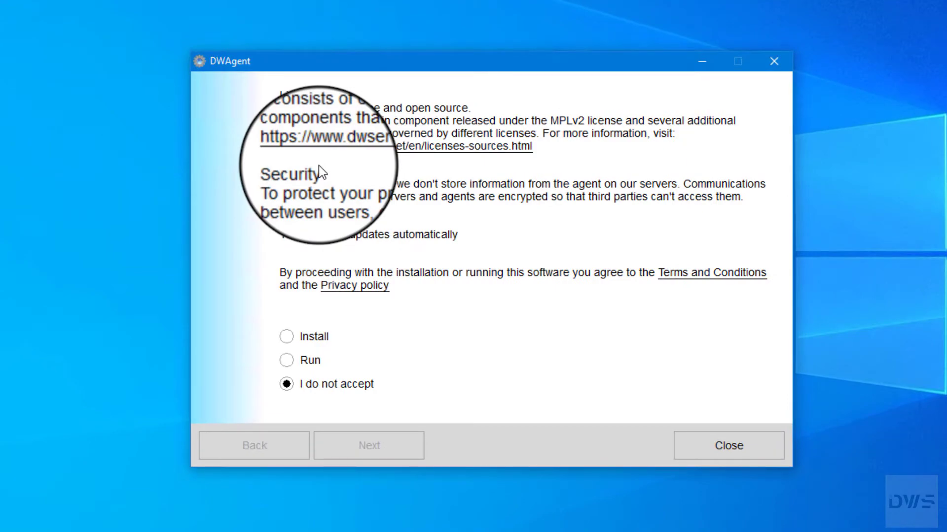
left_click(285, 337)
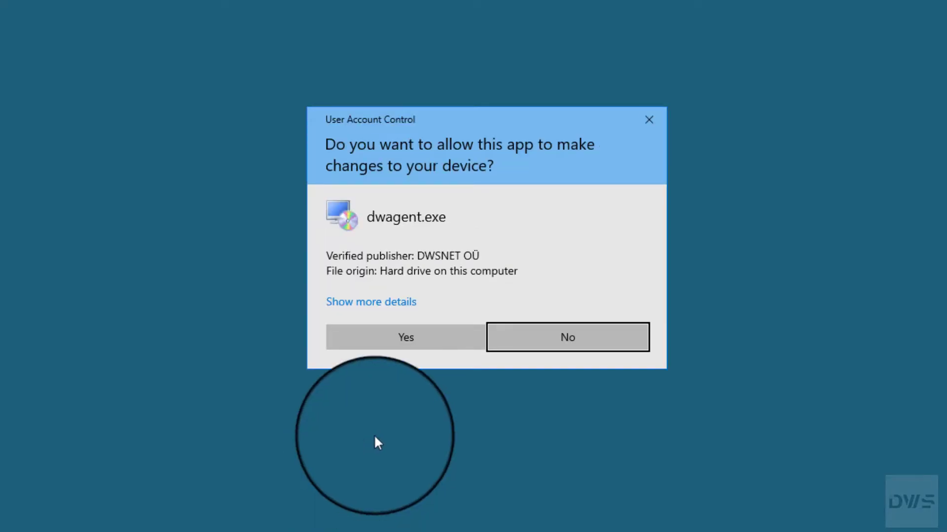
left_click(409, 345)
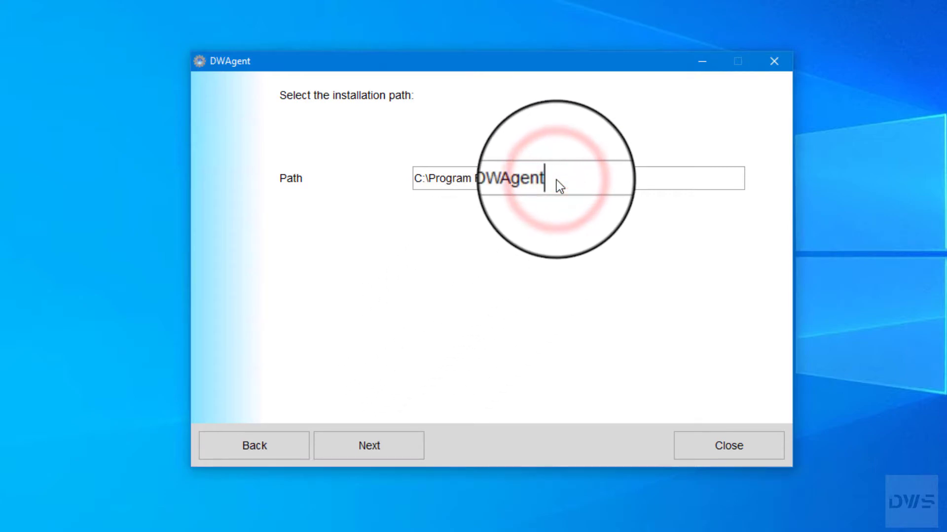
left_click(370, 460)
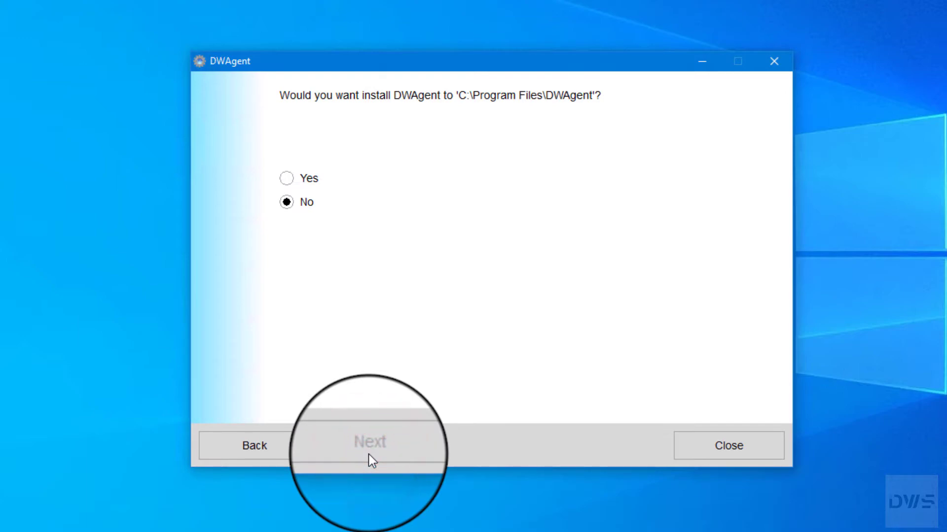
left_click(288, 179)
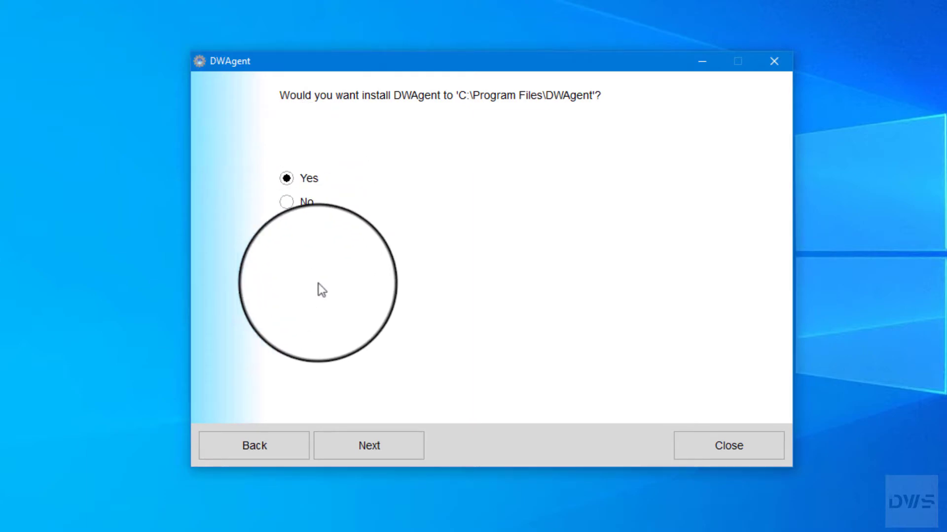
left_click(368, 457)
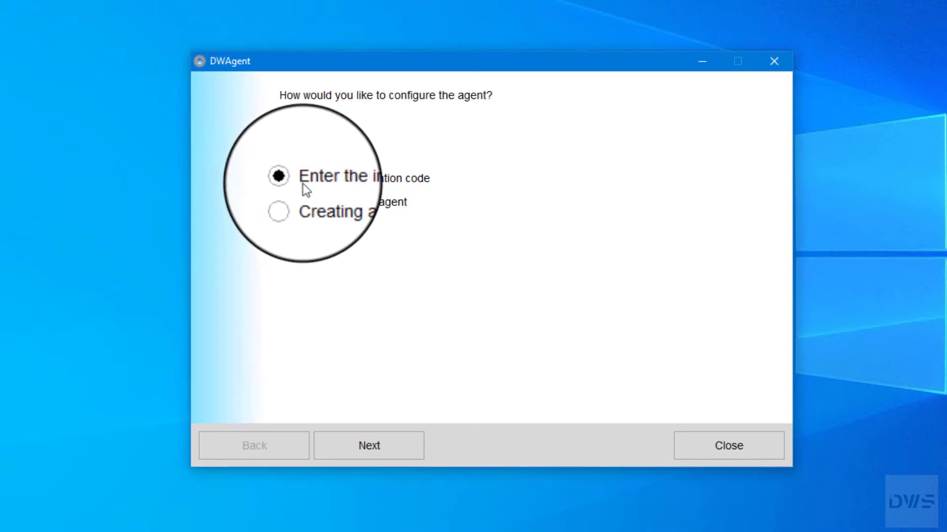
- Configure DWAgent by entering TestPC's installation code from the agent card
left_click(287, 178)
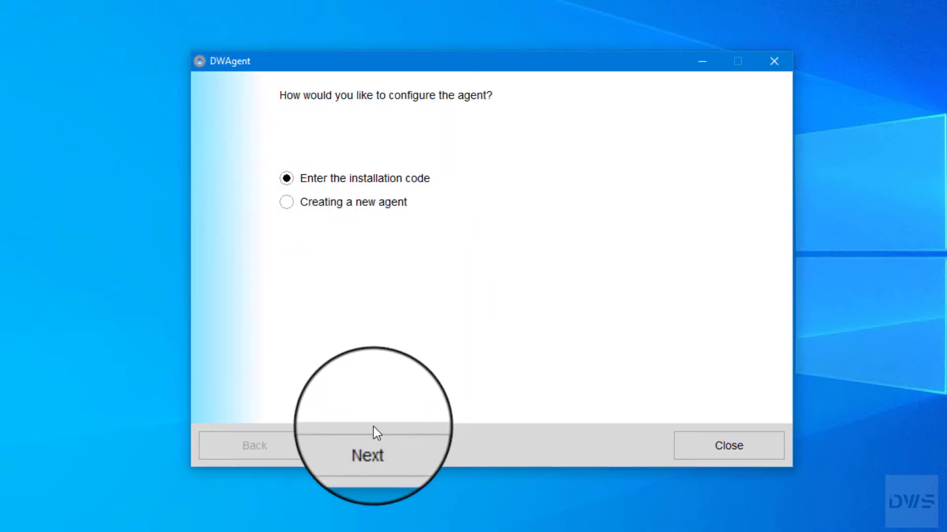
left_click(365, 457)
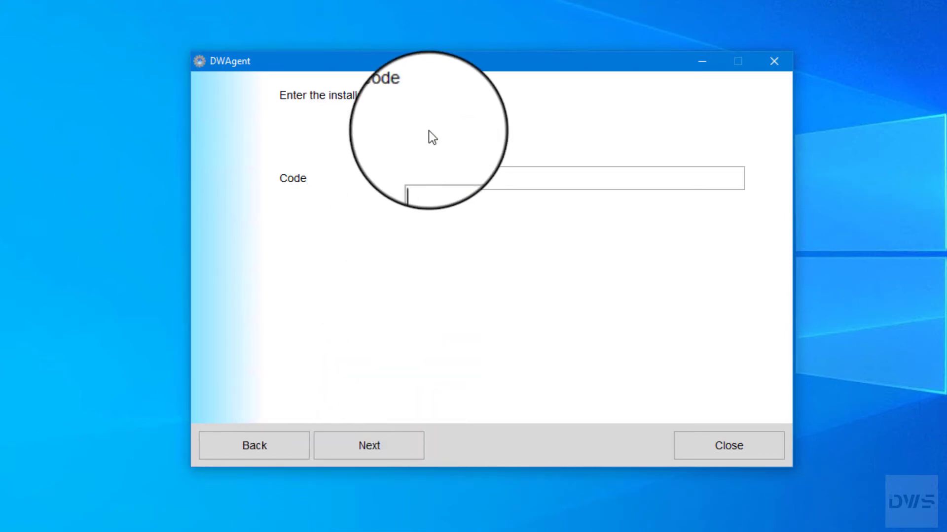
left_click(420, 178)
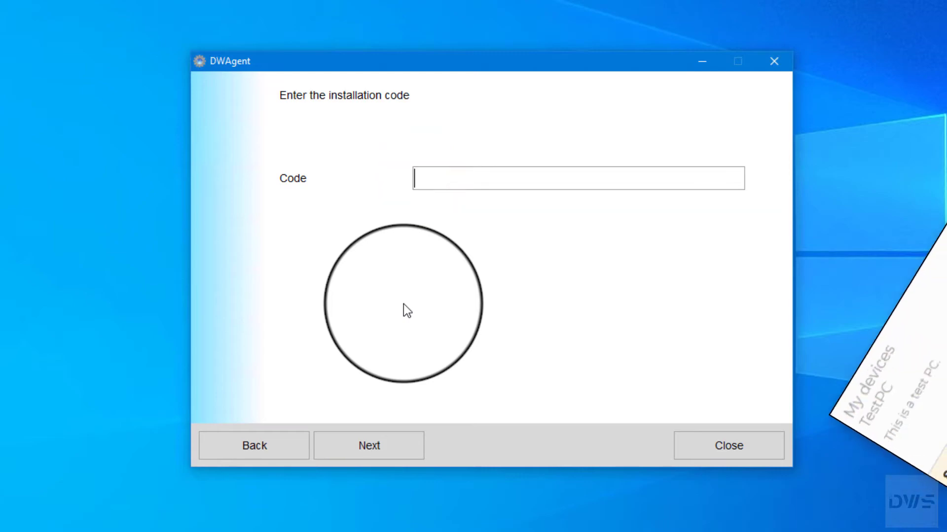
type("809")
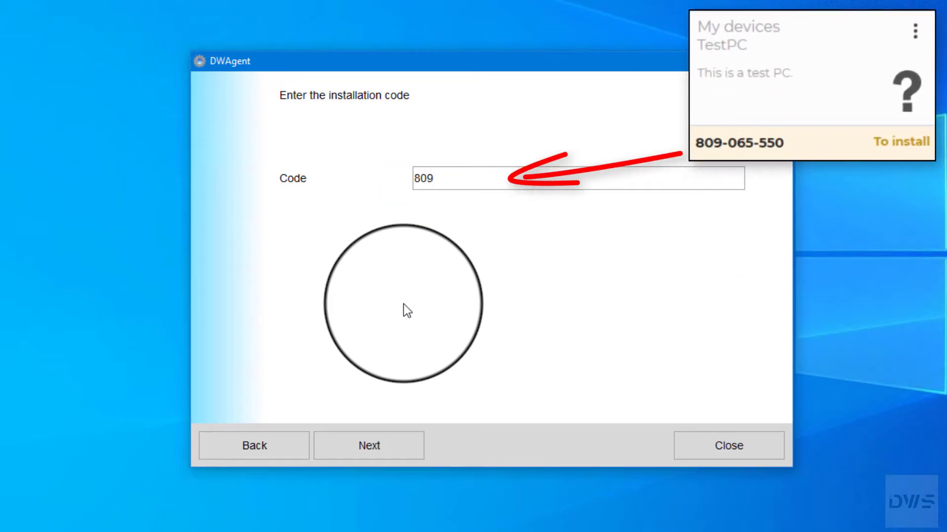
type("-065-550")
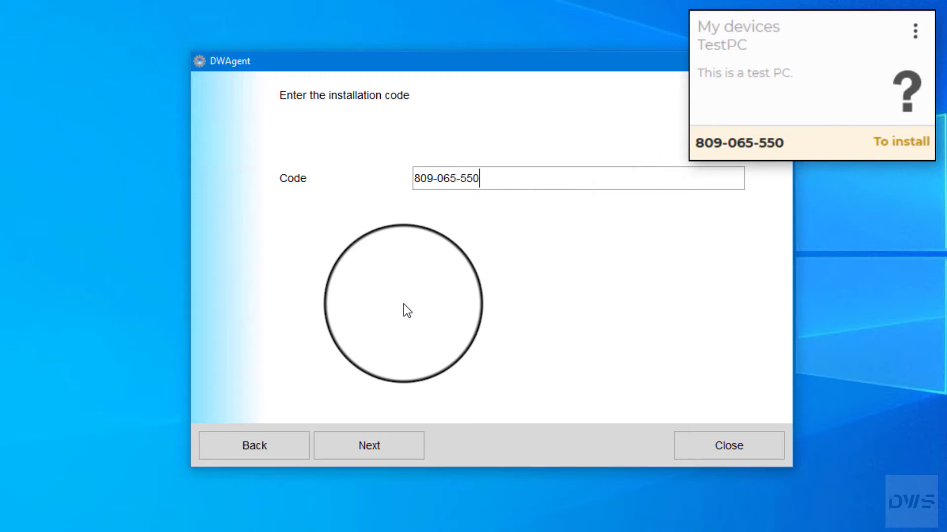
left_click(371, 457)
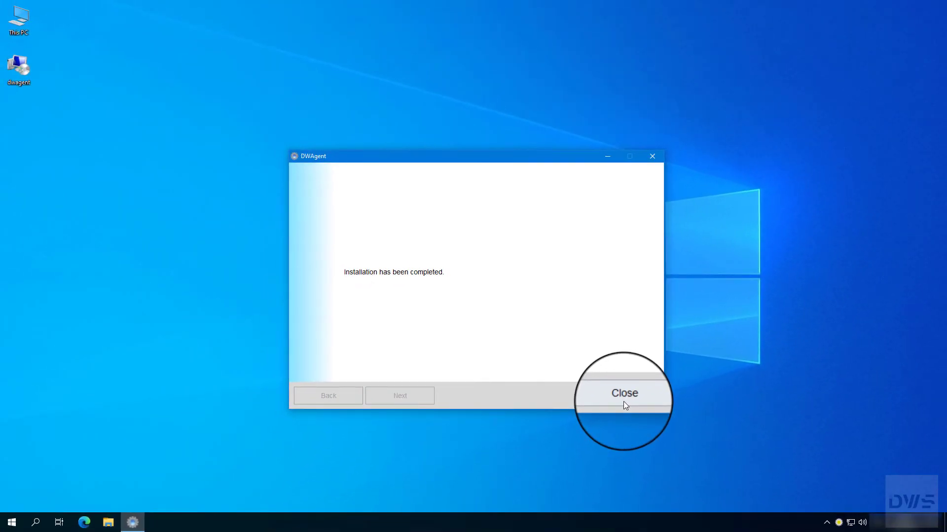
- Close the installer and open DWAgent - Monitor from the tray icon
left_click(727, 454)
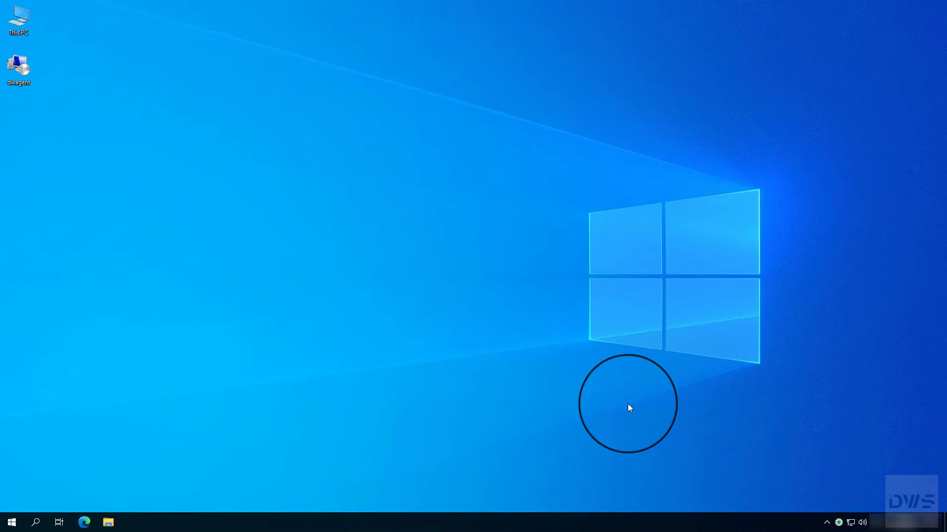
left_click(838, 524)
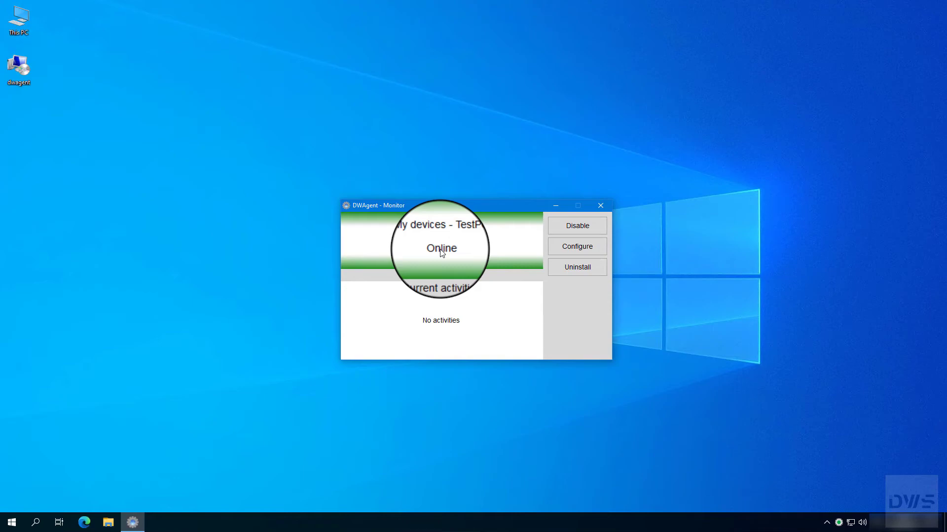
- Close the Monitor and view the To install and All agent lists
left_click(609, 207)
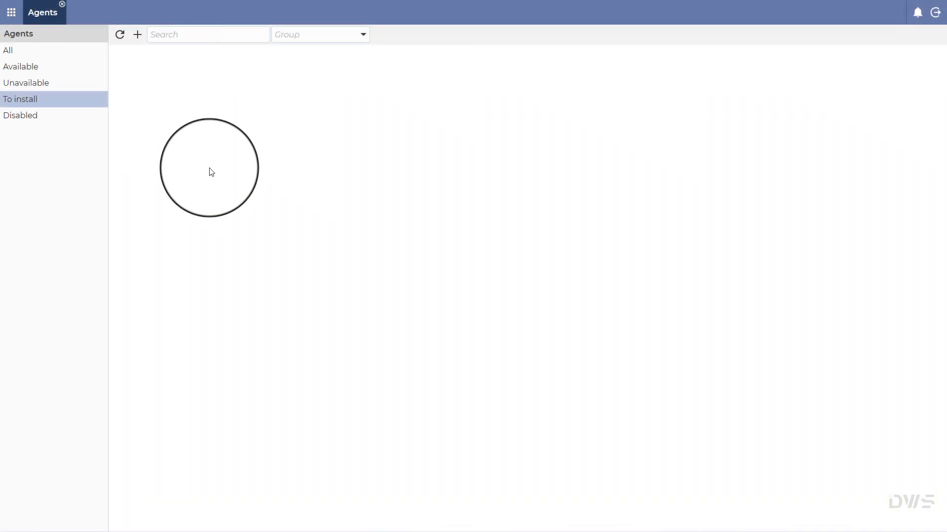
left_click(26, 100)
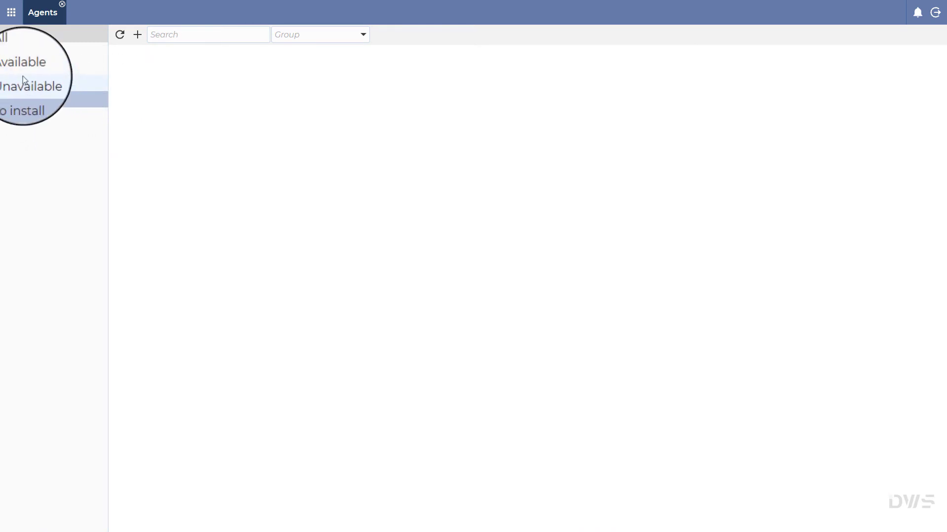
left_click(13, 50)
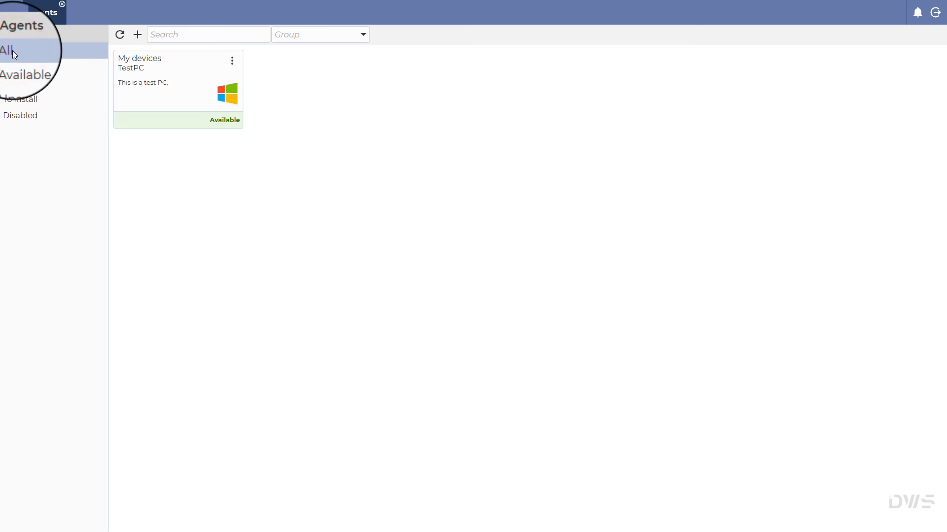